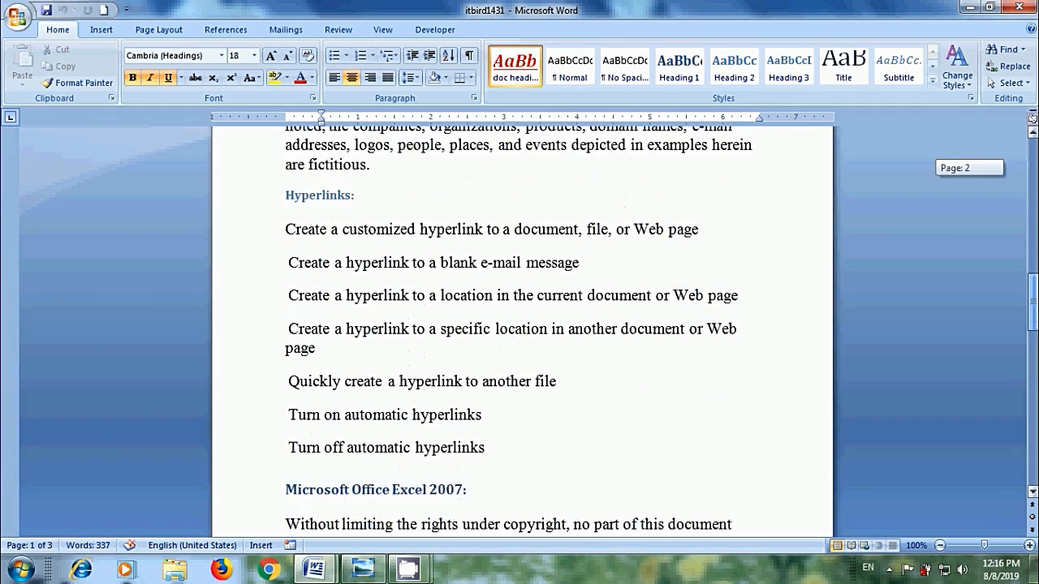
pyautogui.scroll(-5, 520, 332)
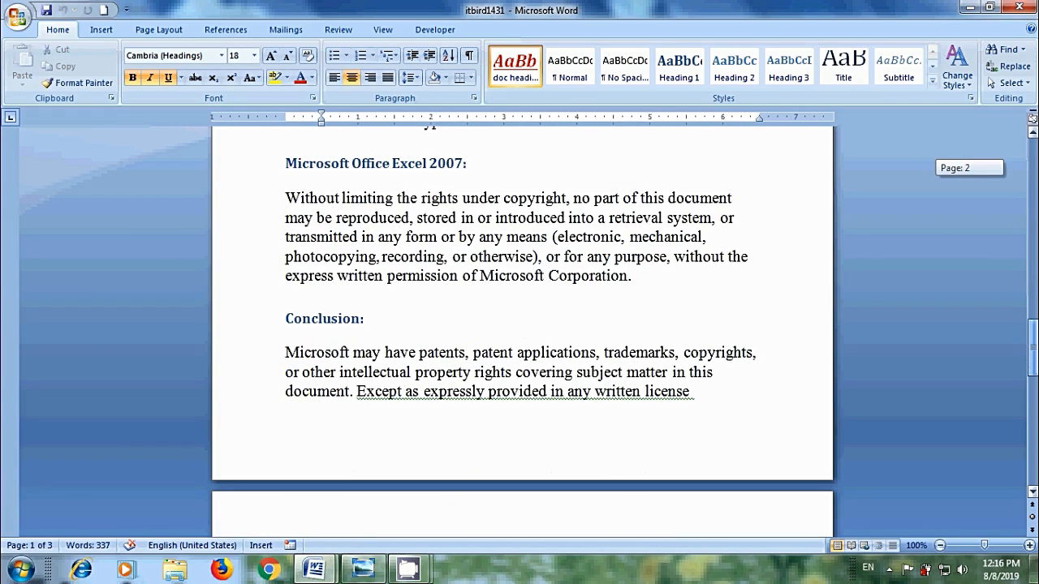
# Hyperlink the 'Objective' line to the Objective: heading with ScreenTip 'objective channel'
pyautogui.moveTo(1033, 348); pyautogui.dragTo(1032, 166)
pyautogui.moveTo(349, 274); pyautogui.dragTo(285, 273)
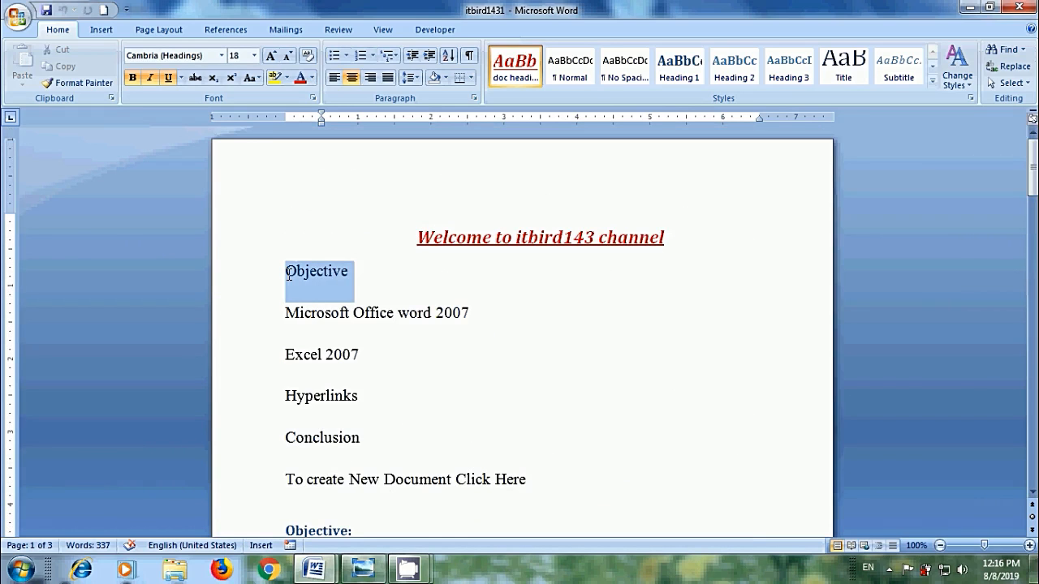
pyautogui.click(100, 29)
pyautogui.click(344, 65)
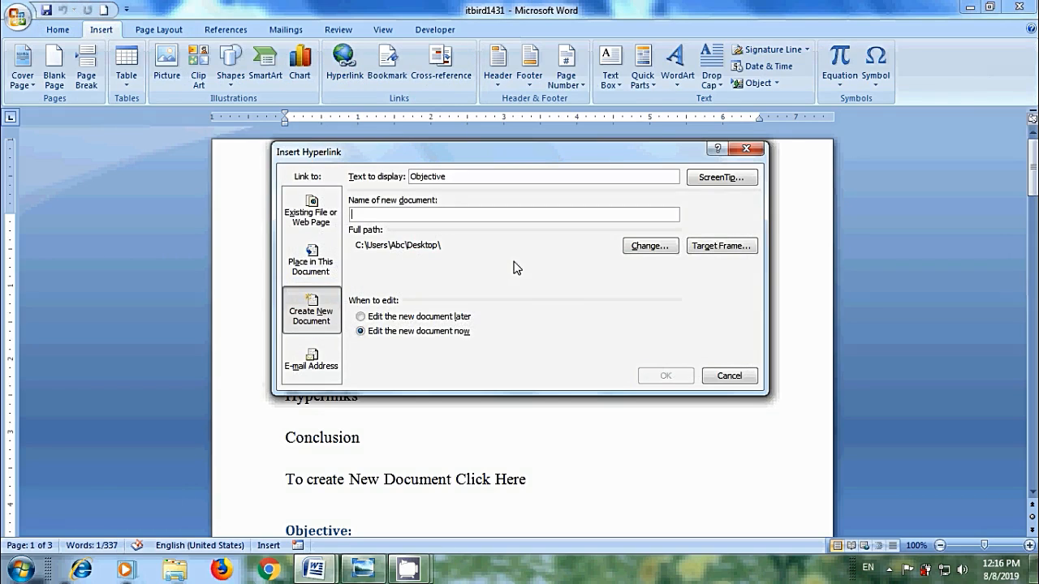
pyautogui.click(323, 258)
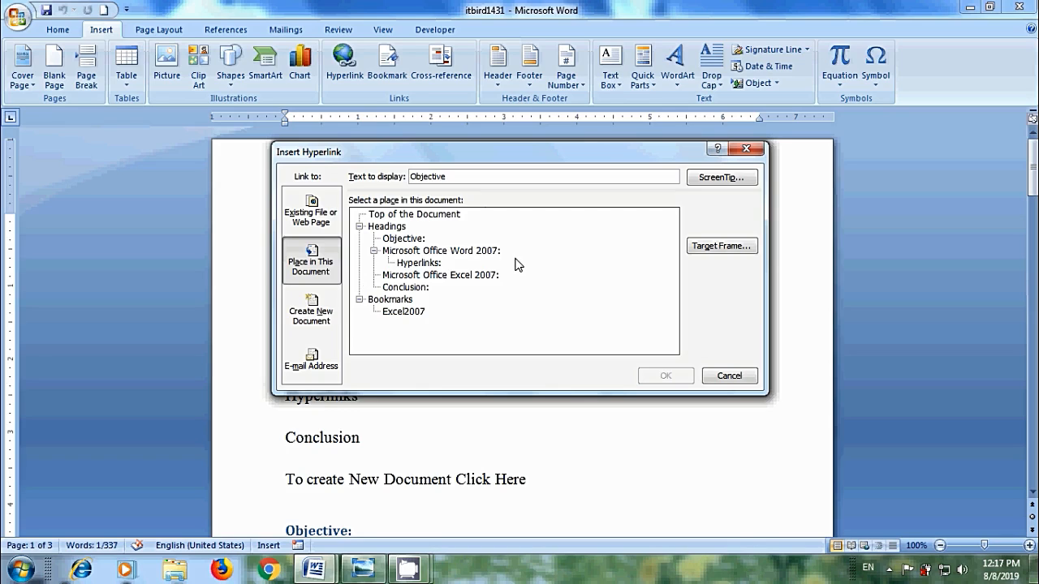
pyautogui.click(409, 238)
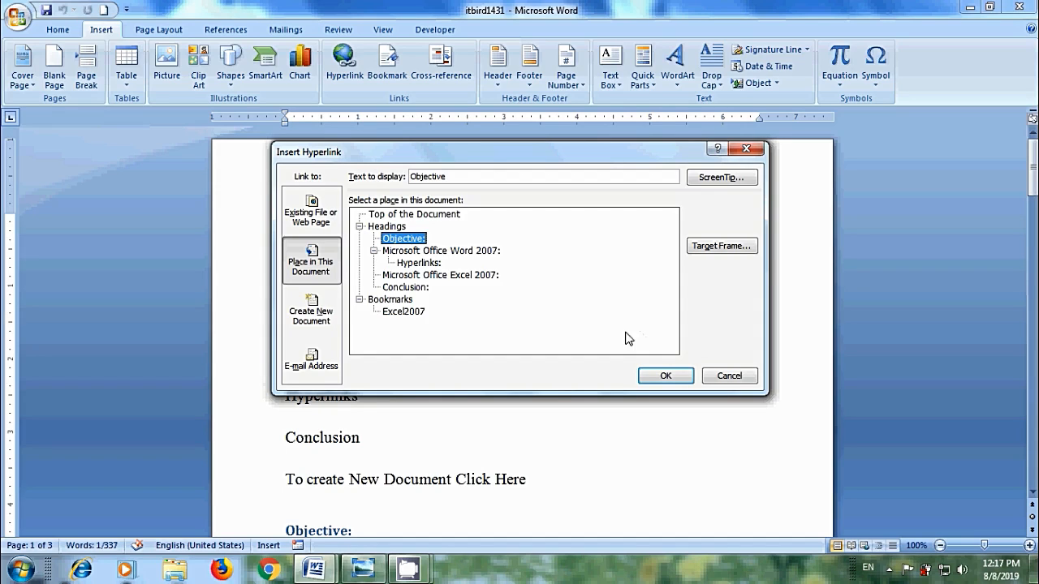
pyautogui.click(730, 181)
pyautogui.write('ob')
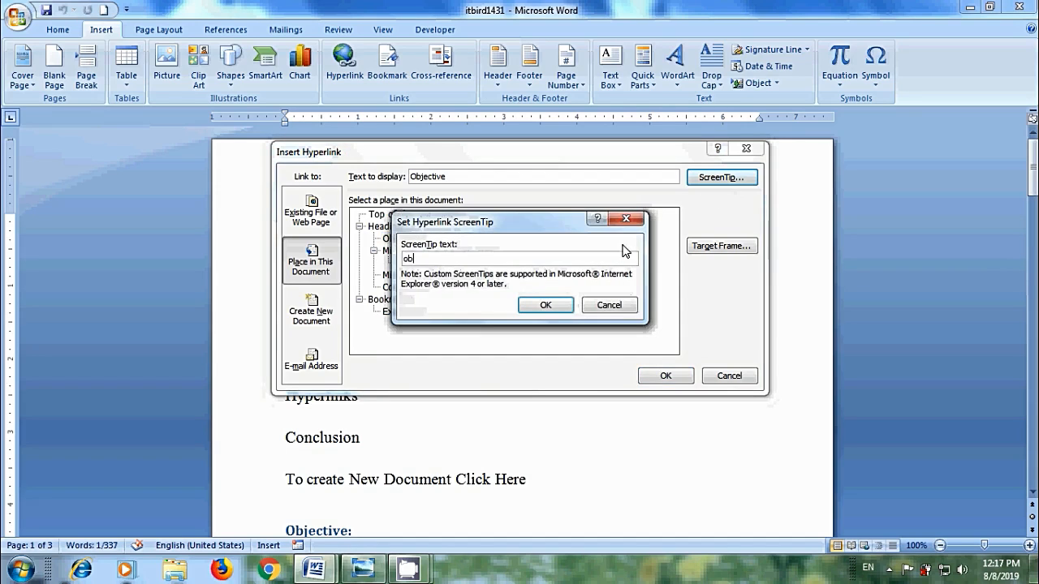
pyautogui.write('jective channel')
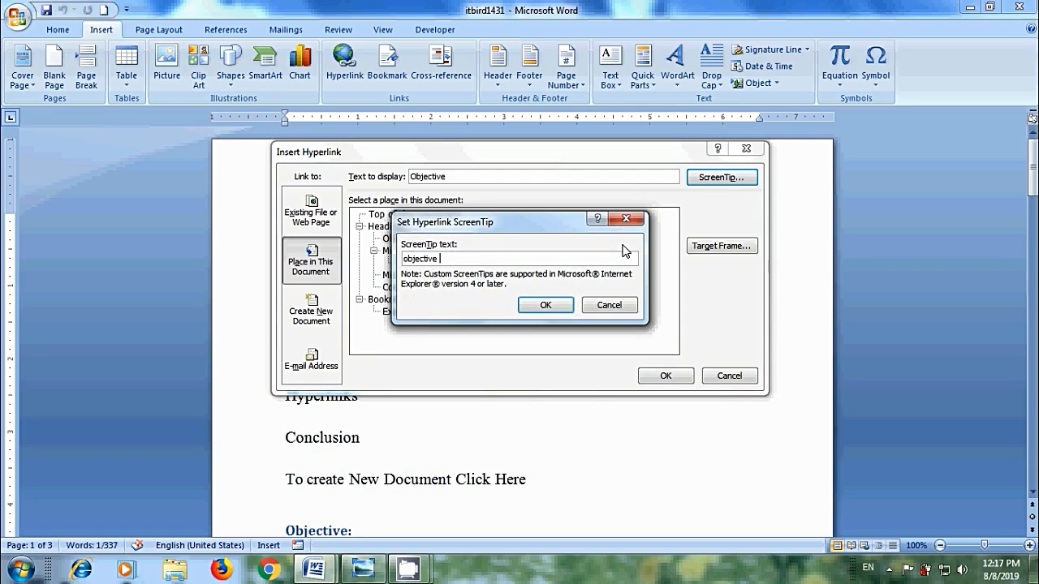
pyautogui.click(552, 304)
pyautogui.click(664, 375)
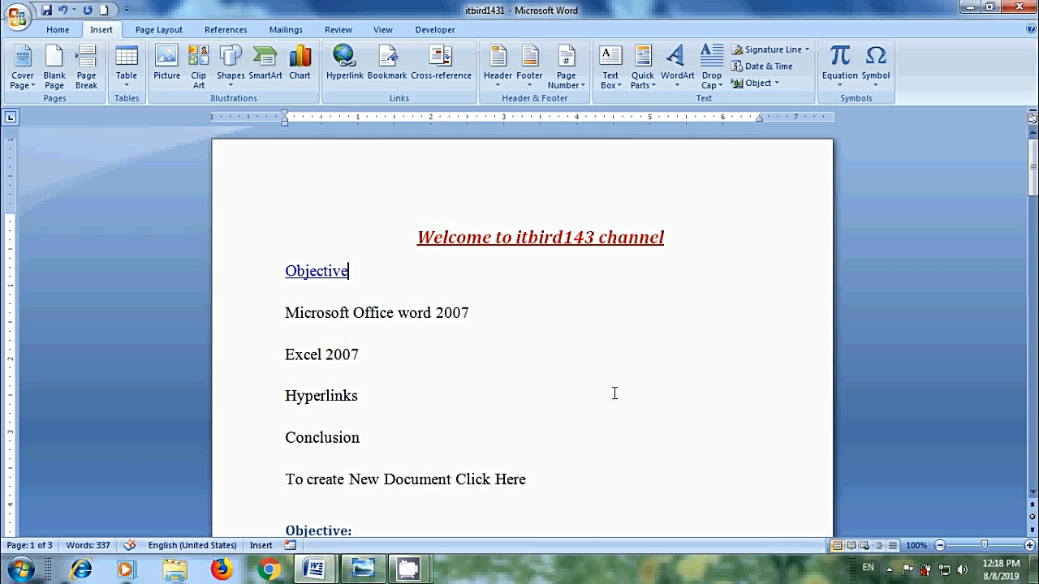
# Follow the Objective link to the Objective: heading, then scroll back to the top
pyautogui.moveTo(330, 275)
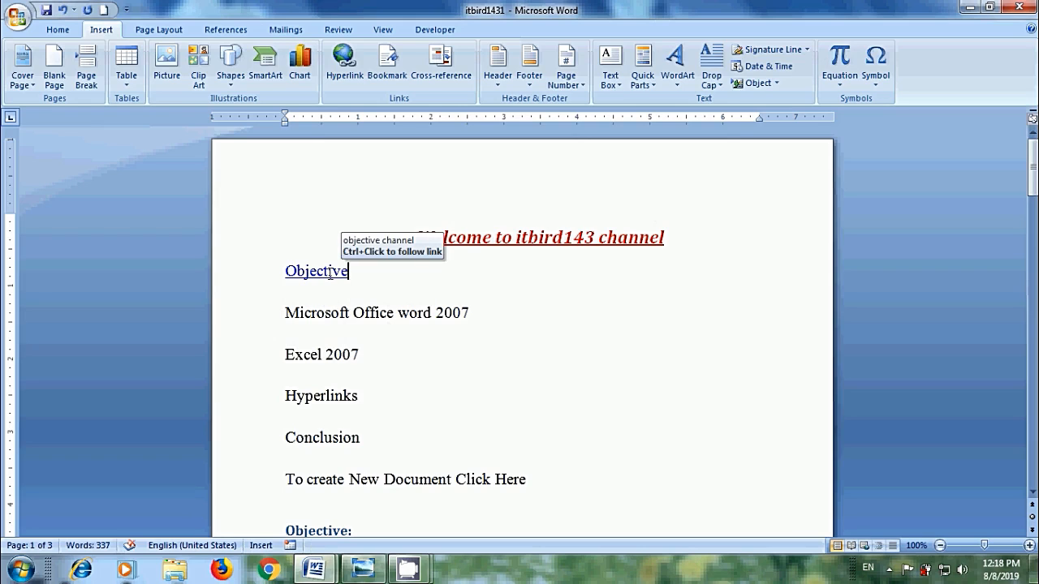
pyautogui.keyDown('ctrl'); pyautogui.click(330, 273); pyautogui.keyUp('ctrl')
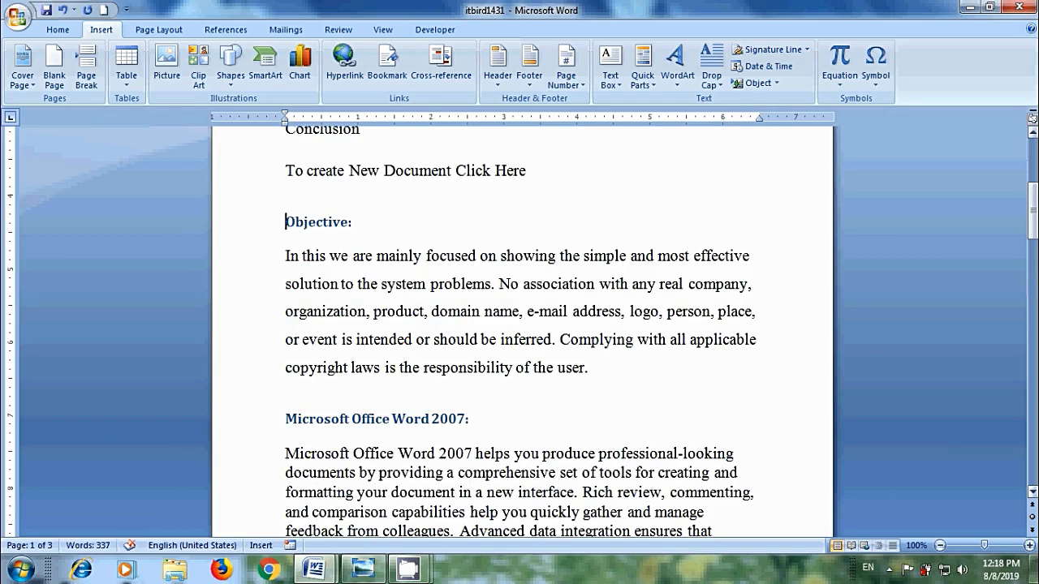
pyautogui.moveTo(1032, 210); pyautogui.dragTo(1032, 170)
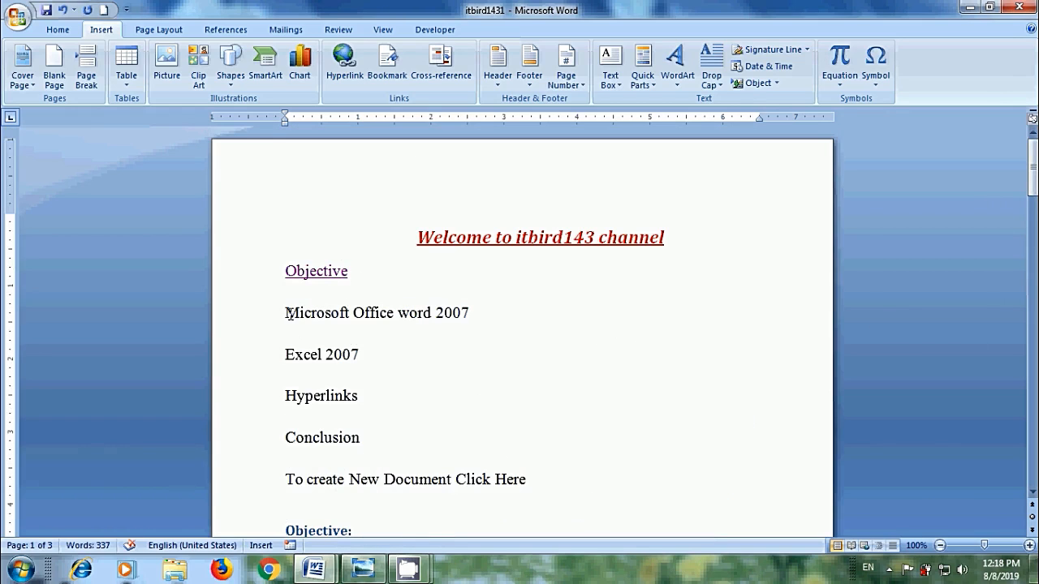
# Link the 'Microsoft Office word 2007' line to its heading and test the jump
pyautogui.moveTo(286, 312); pyautogui.dragTo(467, 323)
pyautogui.click(345, 70)
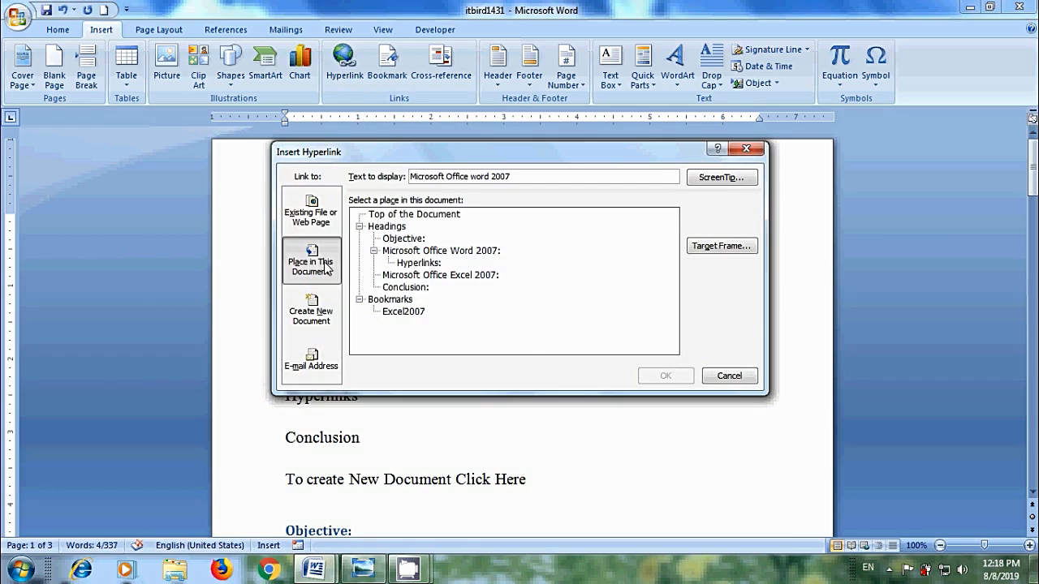
pyautogui.click(489, 252)
pyautogui.click(662, 378)
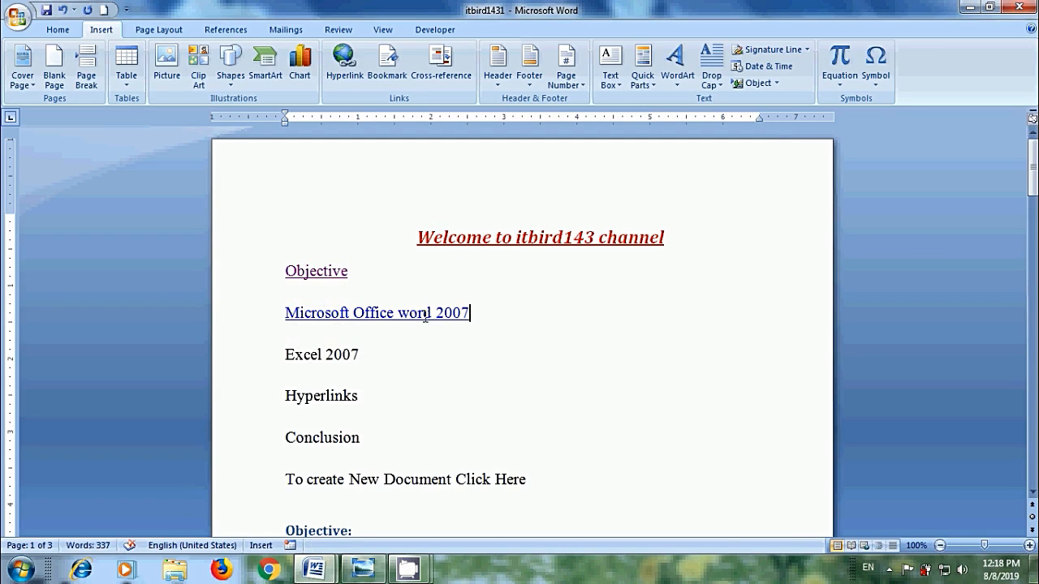
pyautogui.keyDown('ctrl'); pyautogui.click(425, 315); pyautogui.keyUp('ctrl')
pyautogui.hotkey('alt', 'Left')
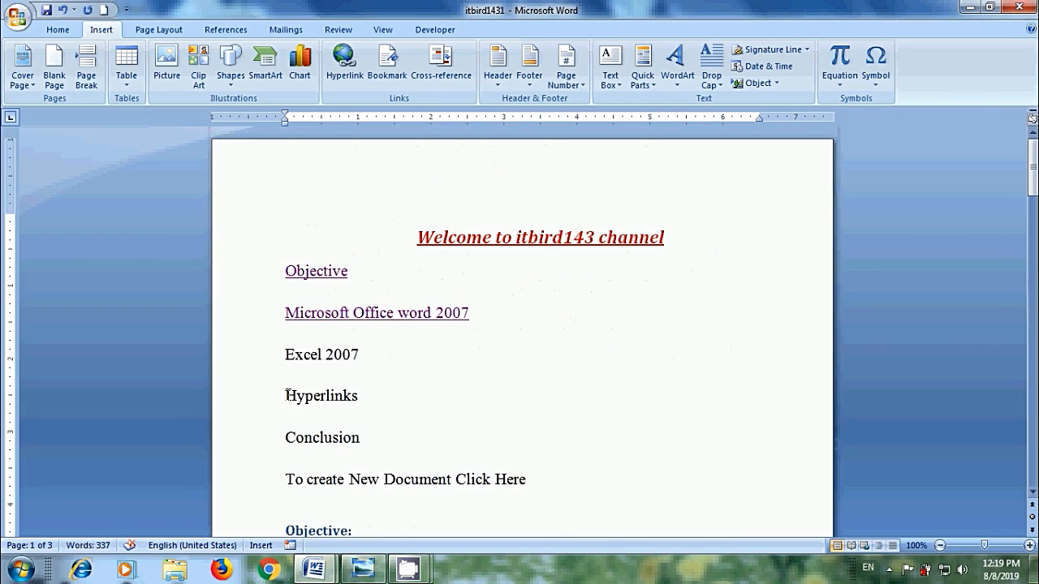
# Link the 'Hyperlinks' line to the Hyperlinks: heading
pyautogui.moveTo(286, 395); pyautogui.dragTo(398, 420)
pyautogui.rightClick(358, 400)
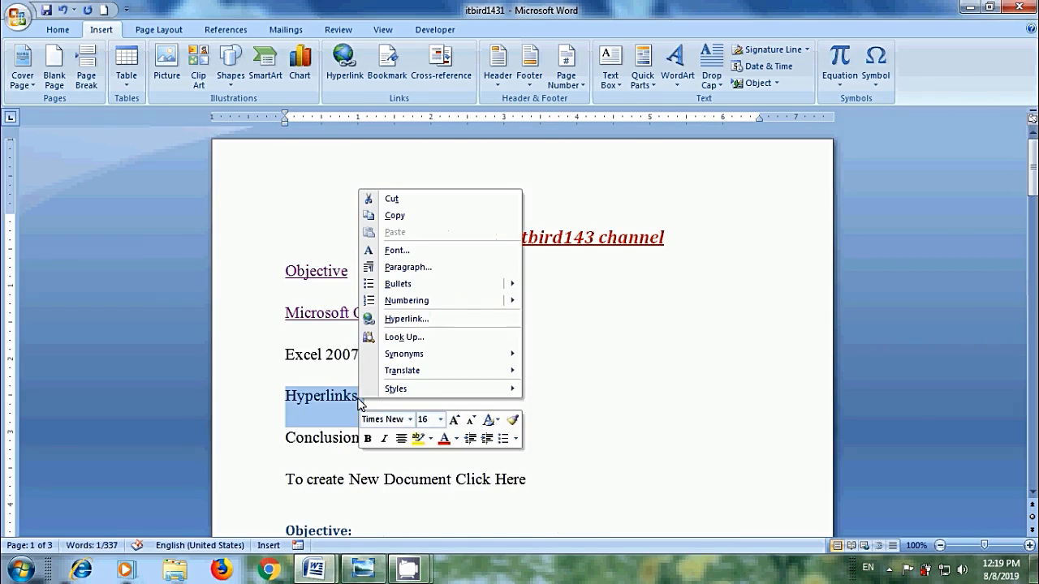
pyautogui.click(406, 319)
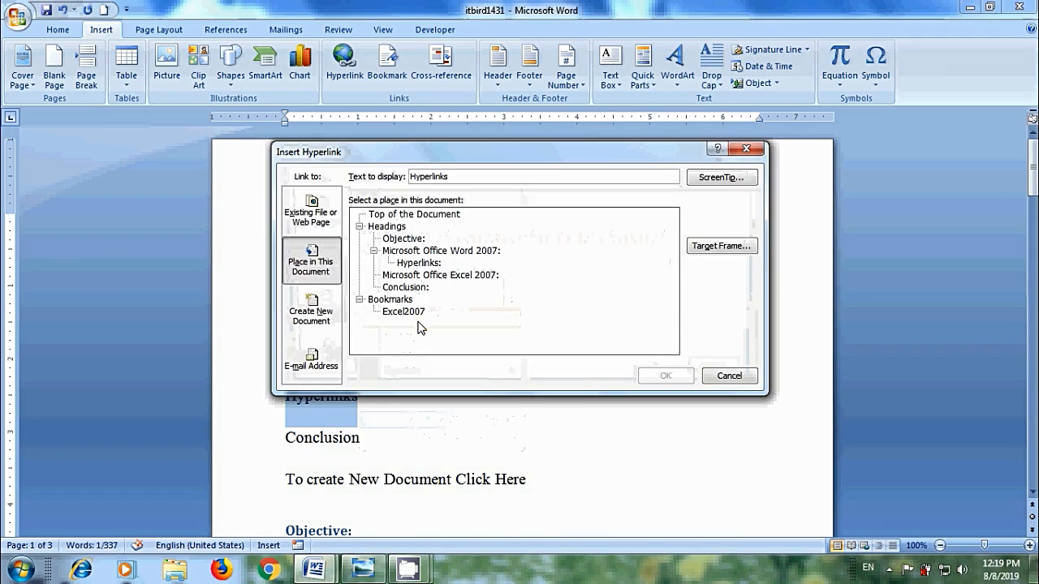
pyautogui.click(423, 263)
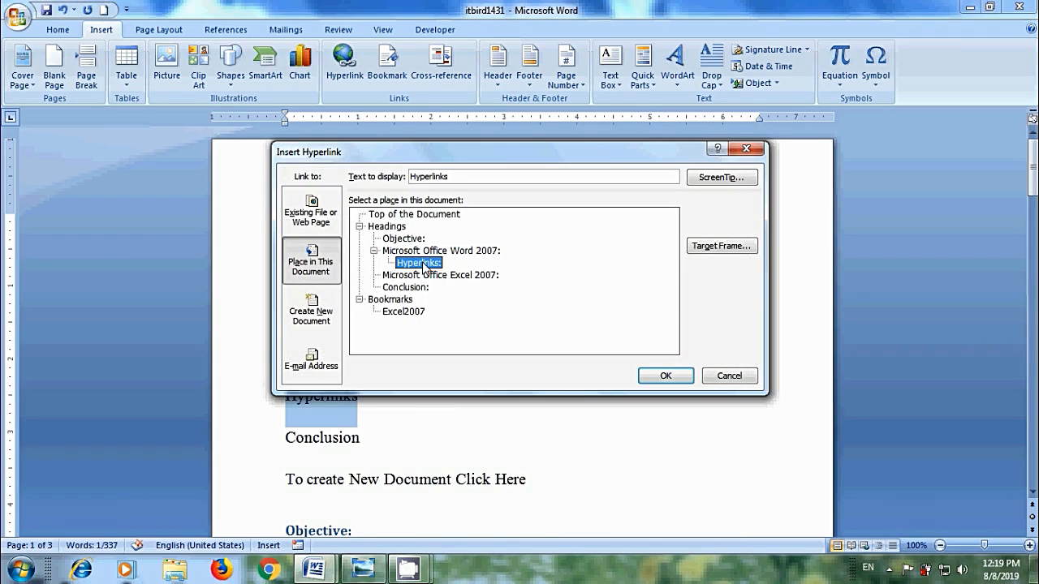
pyautogui.click(680, 376)
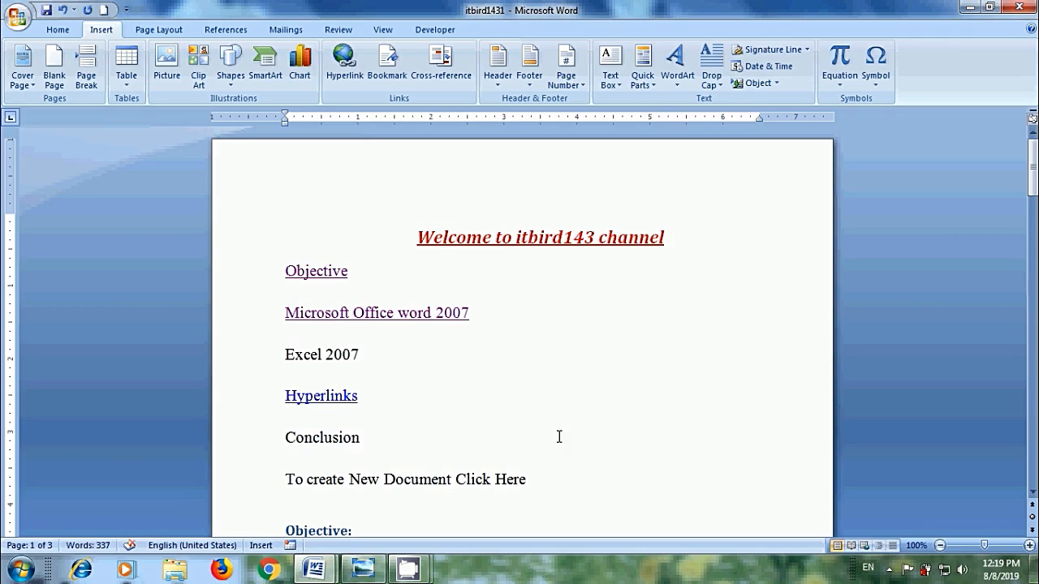
pyautogui.moveTo(301, 363); pyautogui.dragTo(364, 357)
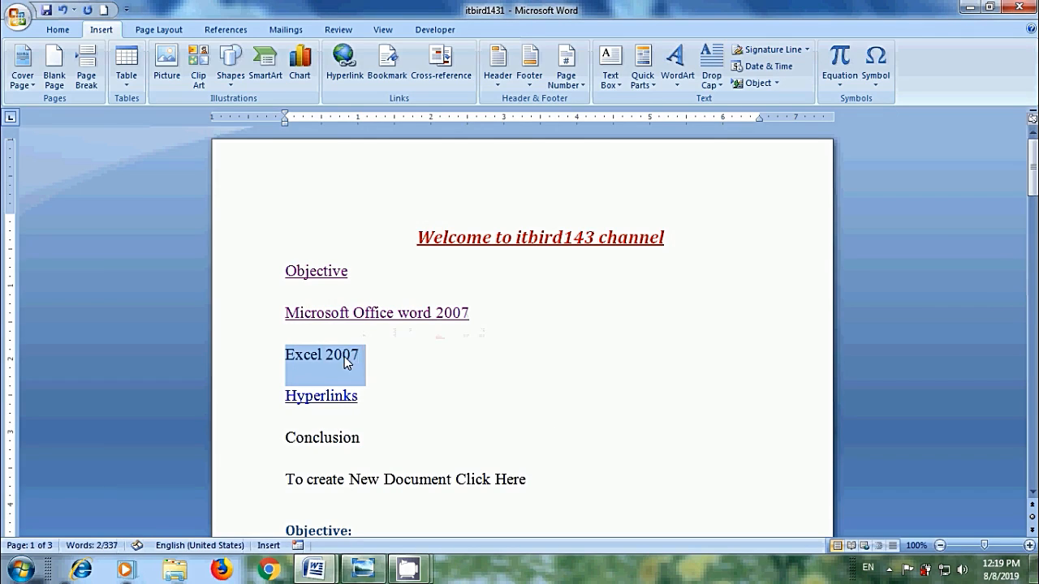
# Hyperlink 'Excel 2007' to the Excel2007 bookmark with ScreenTip 'bookmark'
pyautogui.rightClick(351, 361)
pyautogui.click(398, 277)
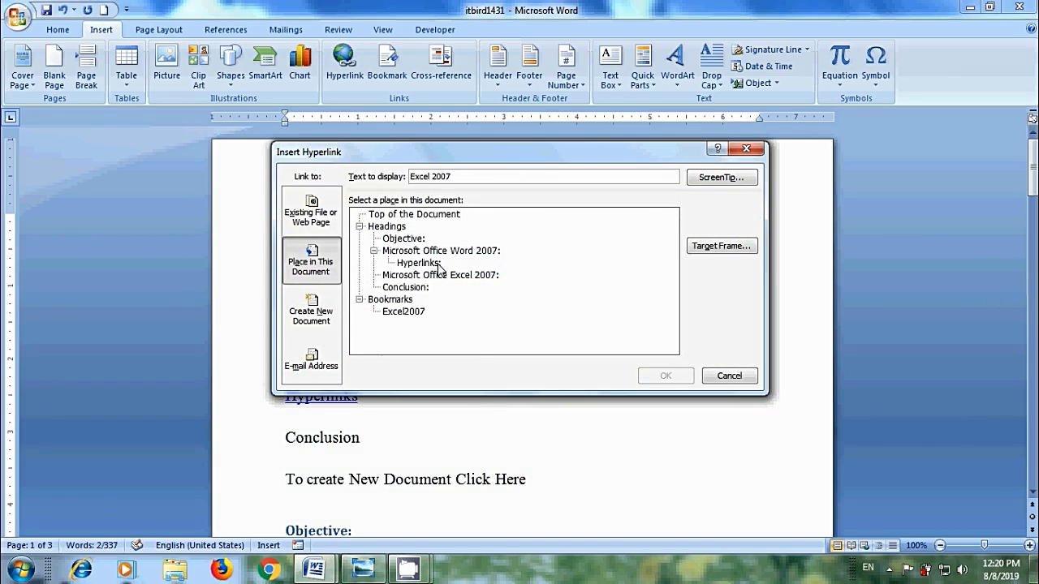
pyautogui.click(410, 312)
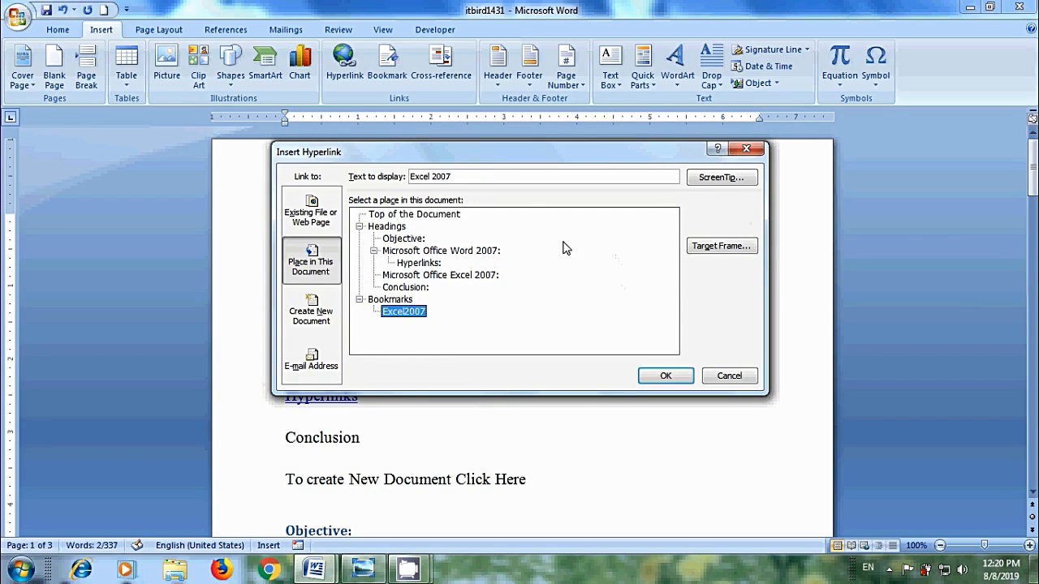
pyautogui.click(735, 178)
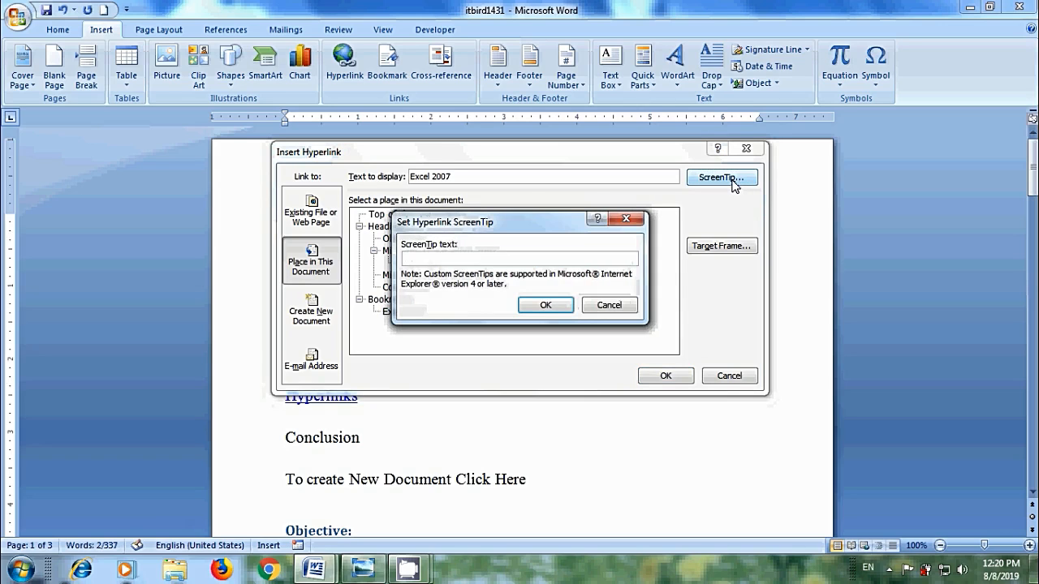
pyautogui.write('bookmark')
pyautogui.press('Return')
pyautogui.click(664, 376)
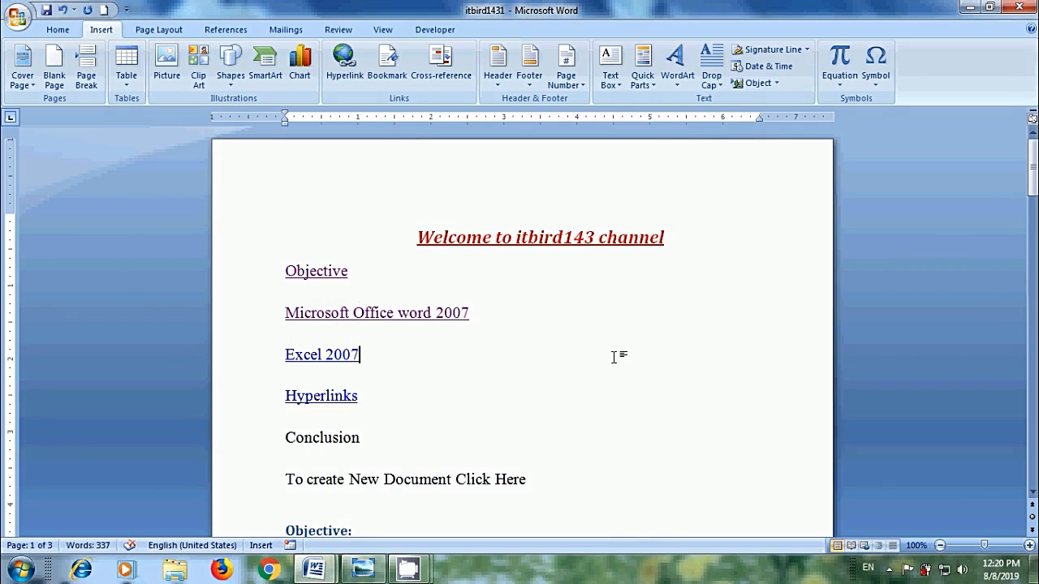
# Follow the Excel 2007 link to its bookmark and return to the contents list
pyautogui.moveTo(341, 357)
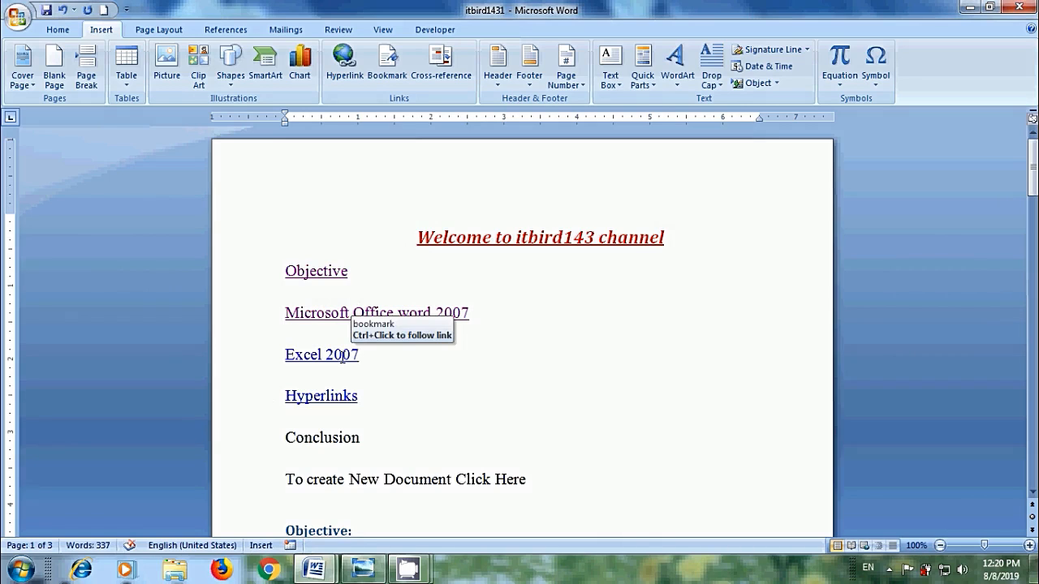
pyautogui.keyDown('ctrl'); pyautogui.click(342, 357); pyautogui.keyUp('ctrl')
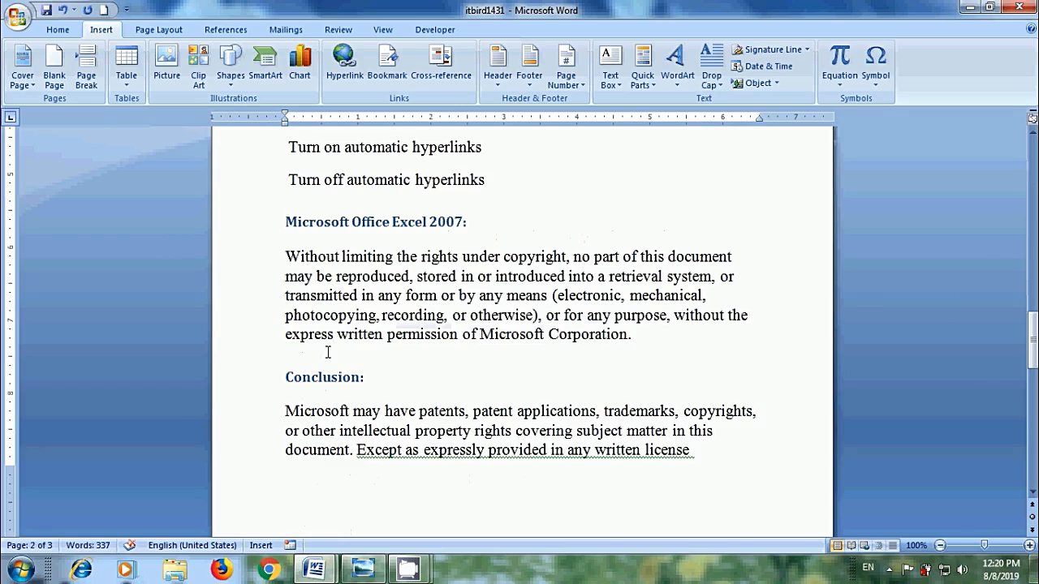
pyautogui.moveTo(1032, 341); pyautogui.dragTo(1032, 166)
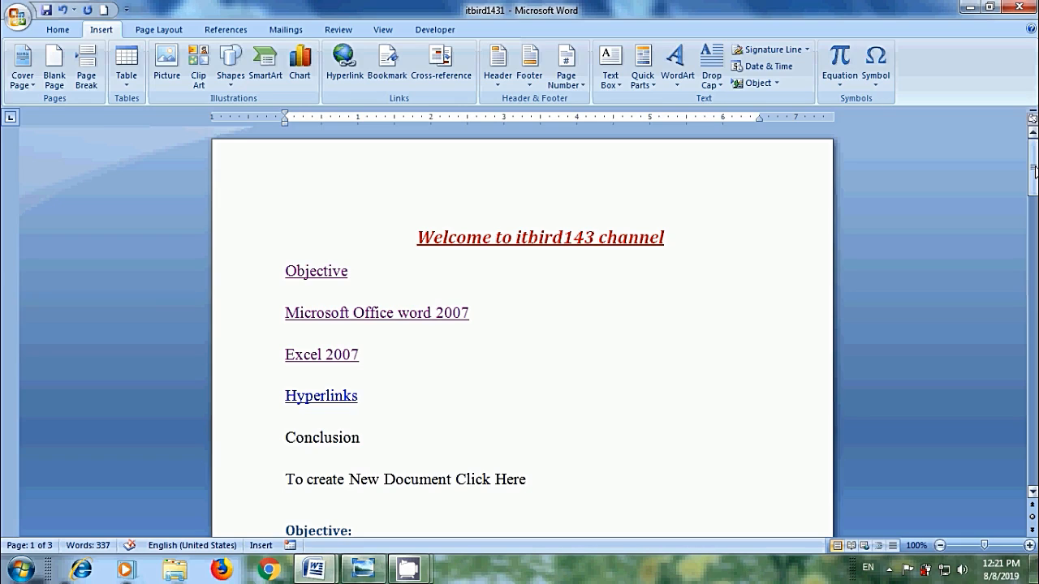
pyautogui.moveTo(530, 483); pyautogui.dragTo(455, 484)
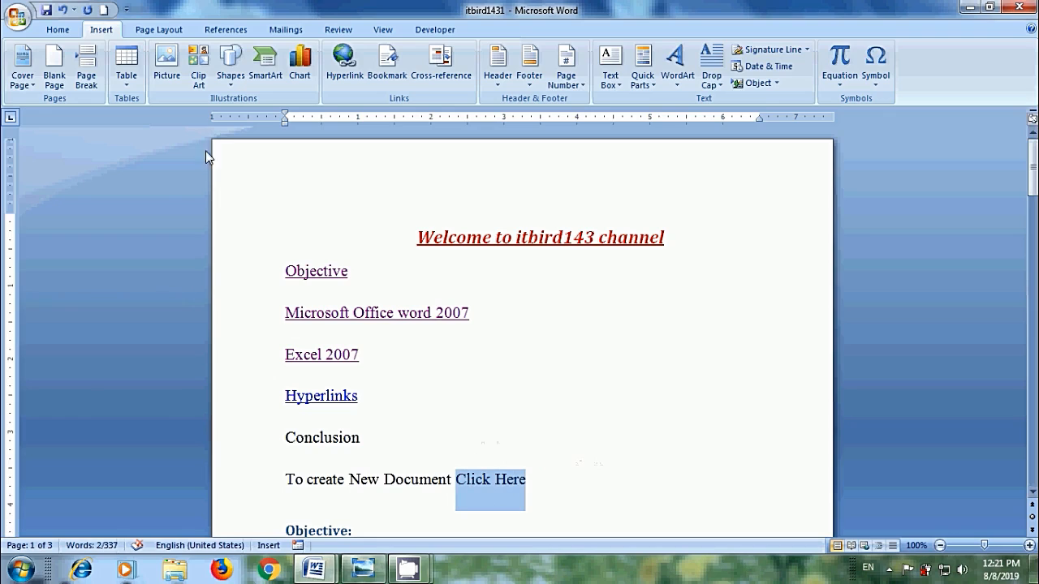
# Hyperlink 'Click Here' to a new document xyz.htm, set to be edited later
pyautogui.click(354, 78)
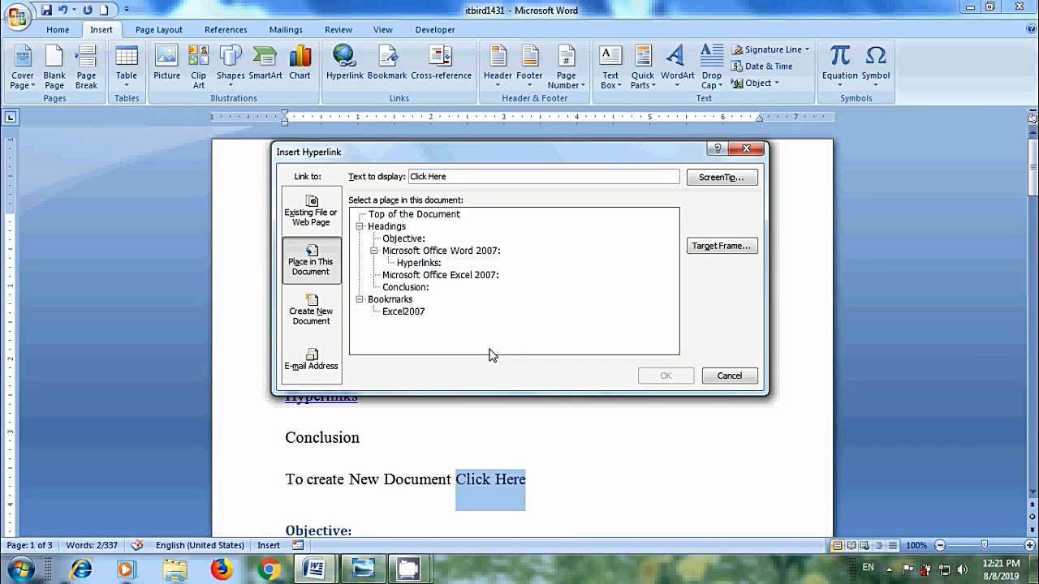
pyautogui.click(323, 303)
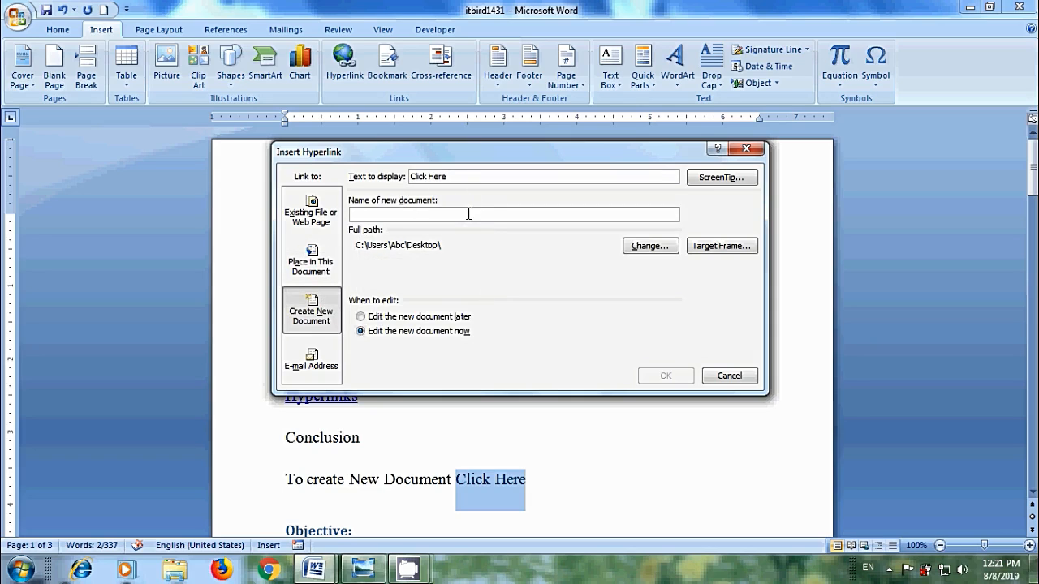
pyautogui.click(468, 213)
pyautogui.write('xyz')
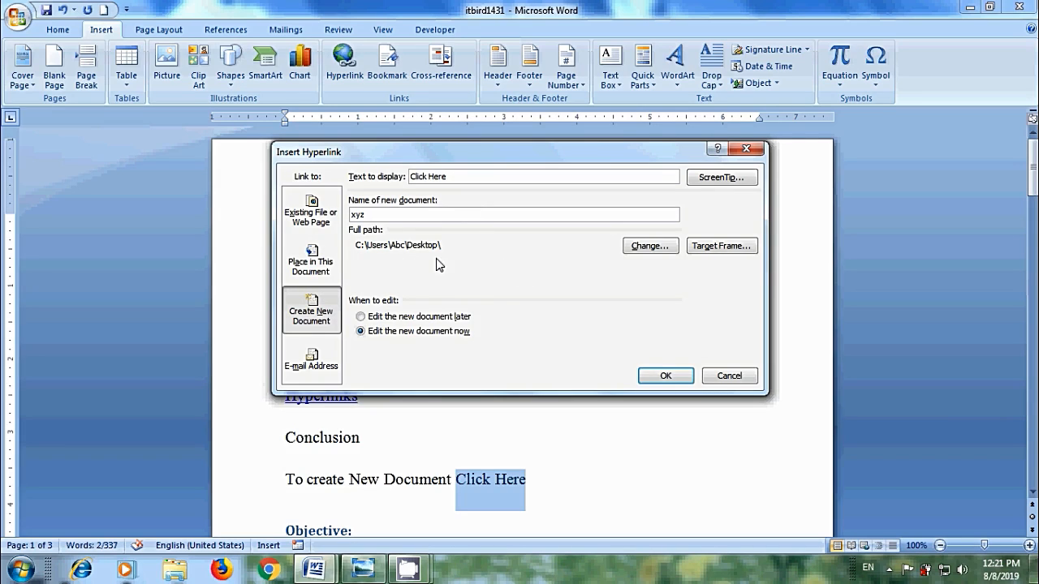
pyautogui.click(646, 249)
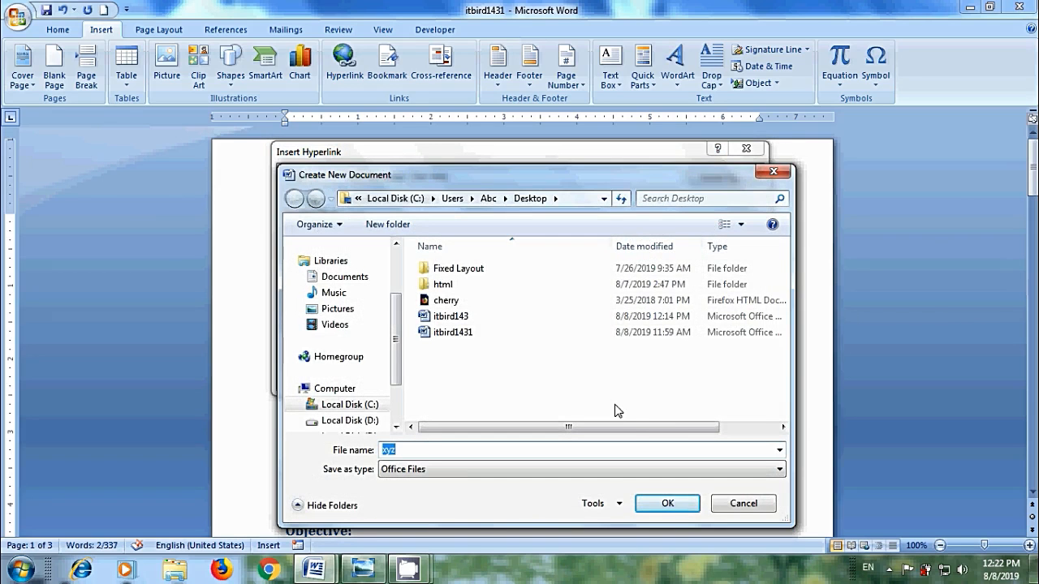
pyautogui.click(686, 505)
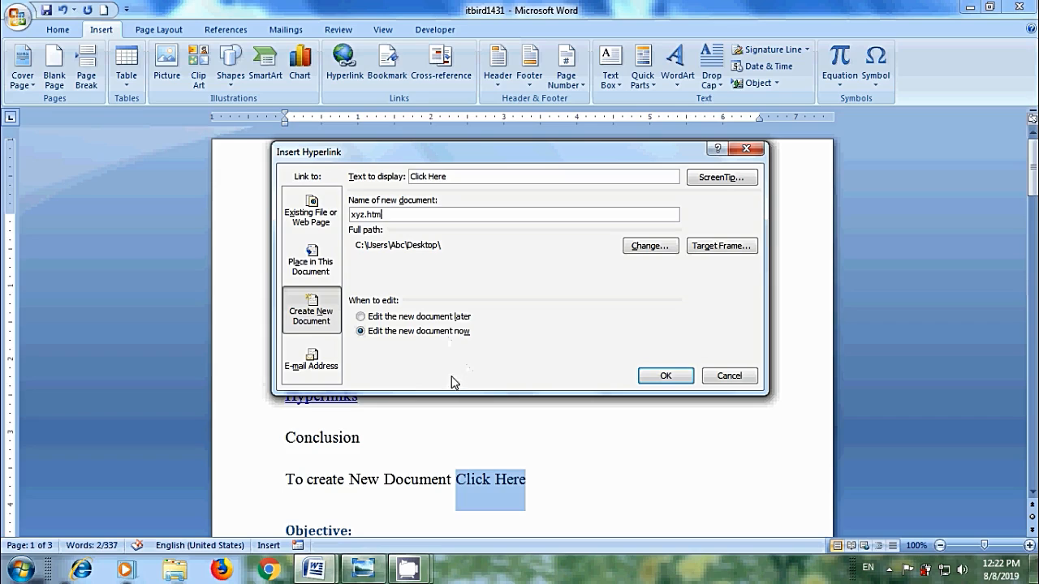
pyautogui.click(427, 318)
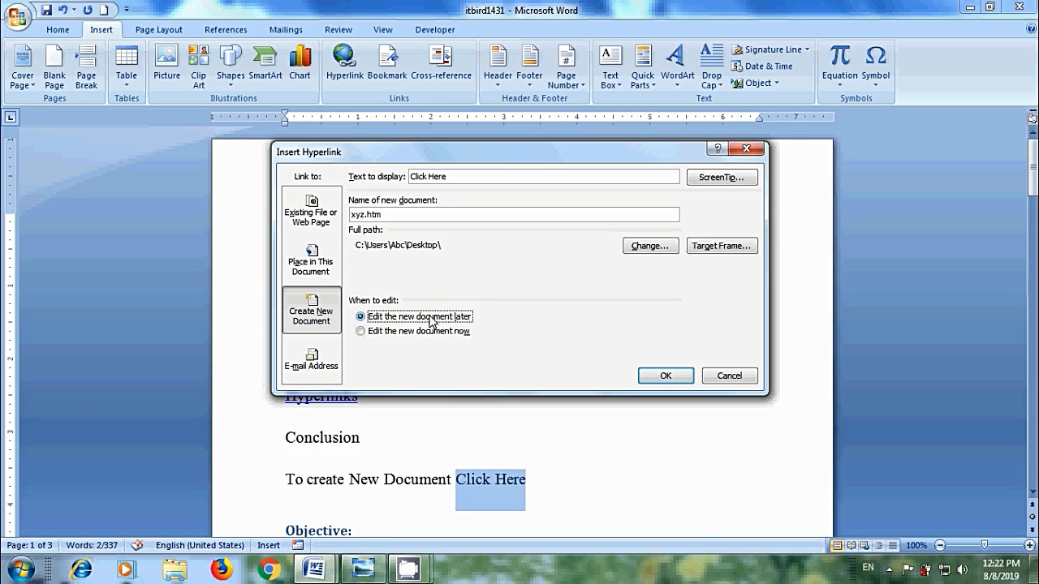
pyautogui.click(671, 377)
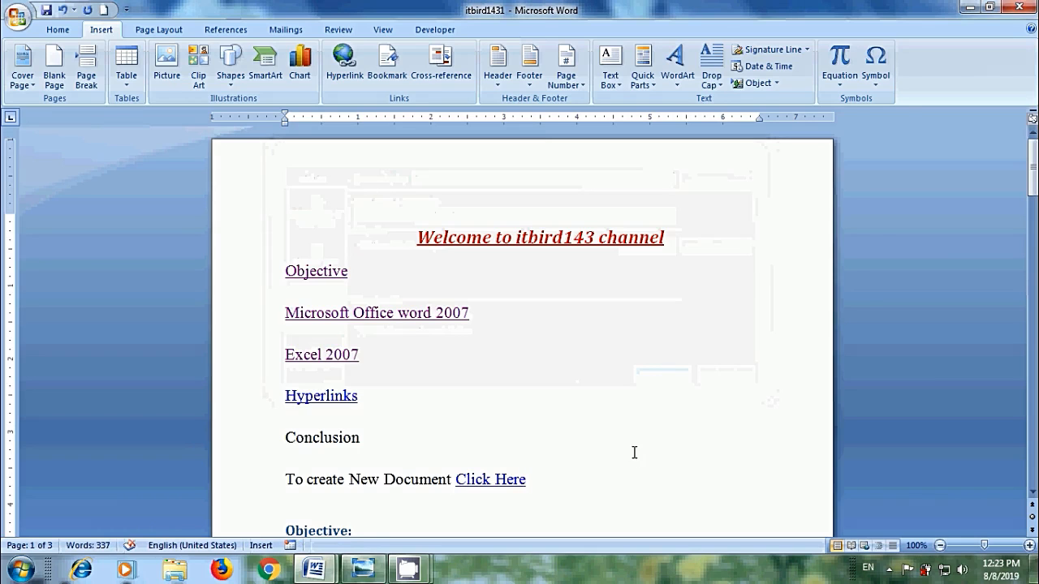
# Test the Click Here link, then add a 'contact me' line below it
pyautogui.keyDown('ctrl'); pyautogui.click(510, 479); pyautogui.keyUp('ctrl')
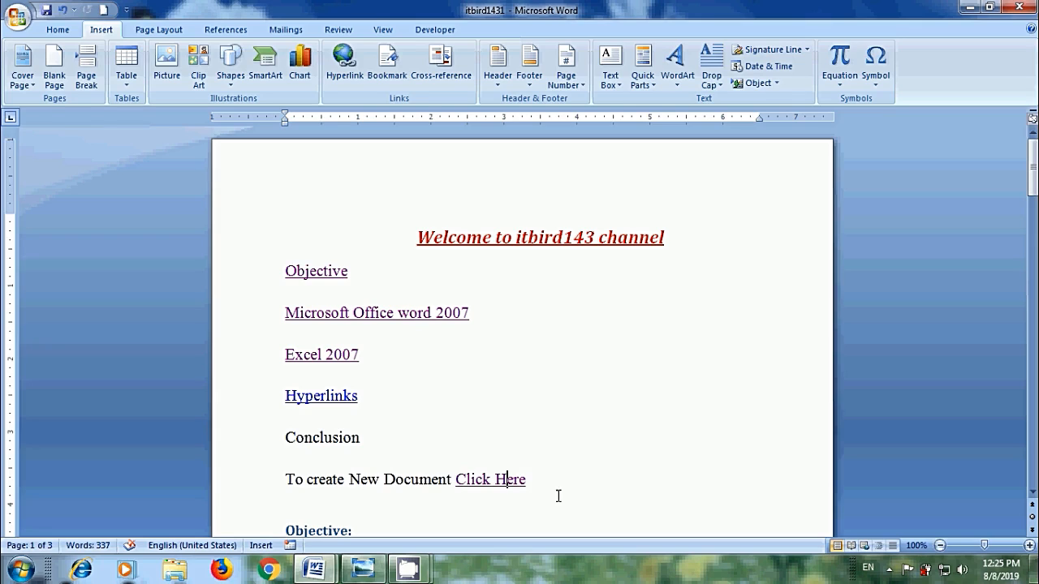
pyautogui.click(555, 485)
pyautogui.press('Return')
pyautogui.write('contact me')
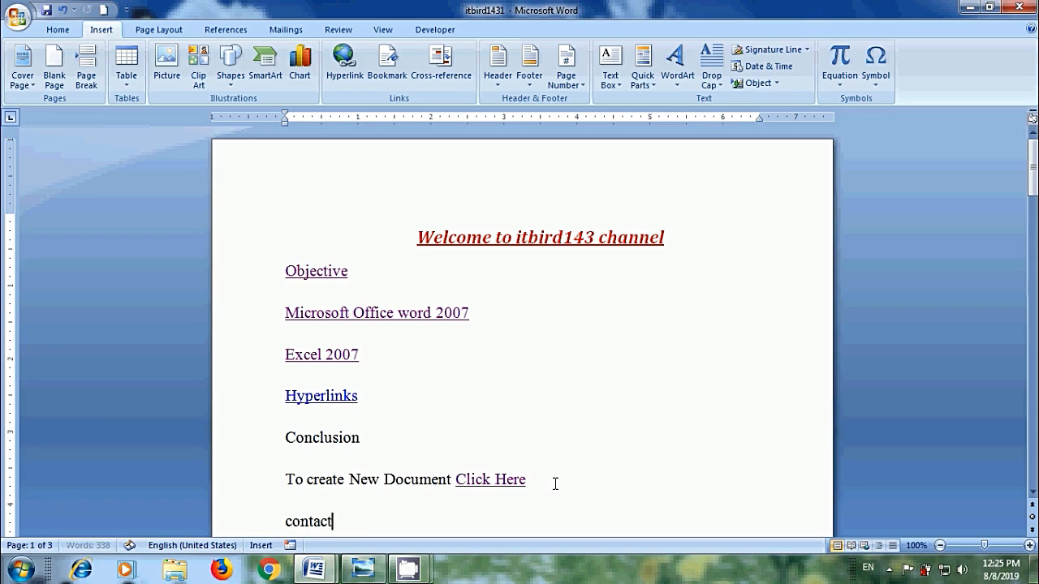
# Make 'contact me' an e-mail link to a Gmail address with subject Invitation
pyautogui.moveTo(359, 521); pyautogui.dragTo(284, 520)
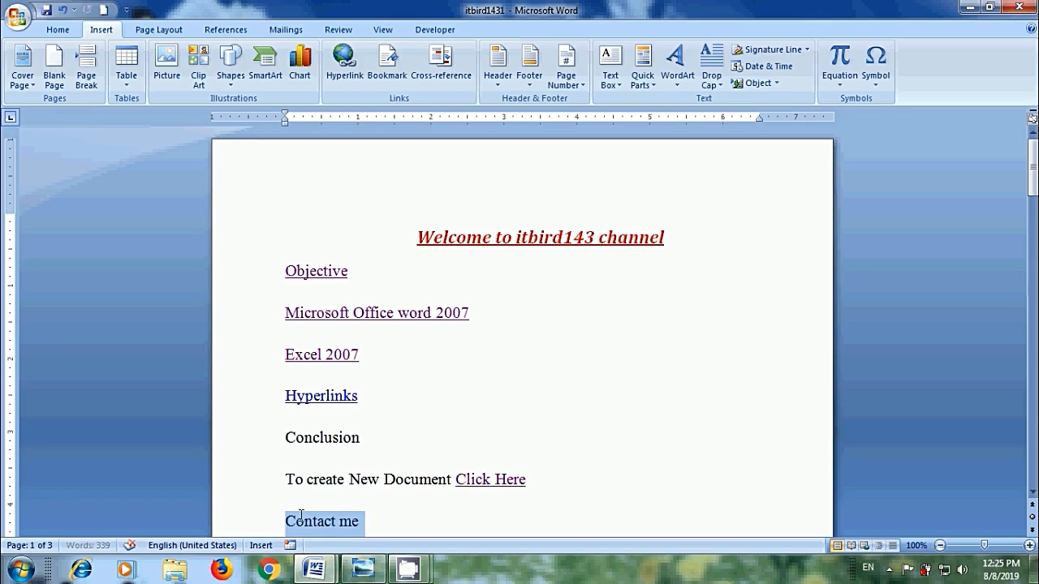
pyautogui.rightClick(354, 521)
pyautogui.click(399, 441)
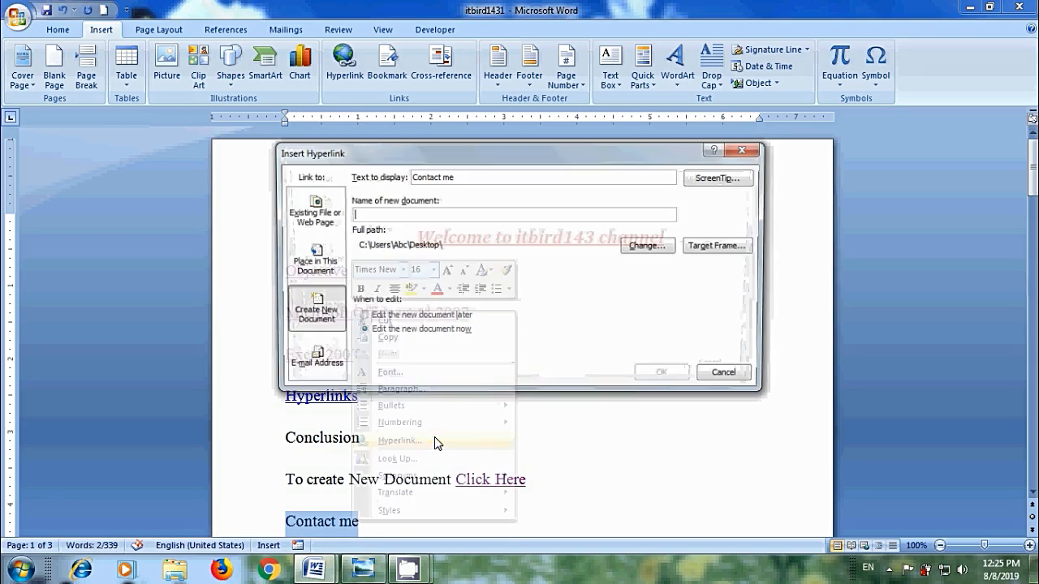
pyautogui.click(312, 357)
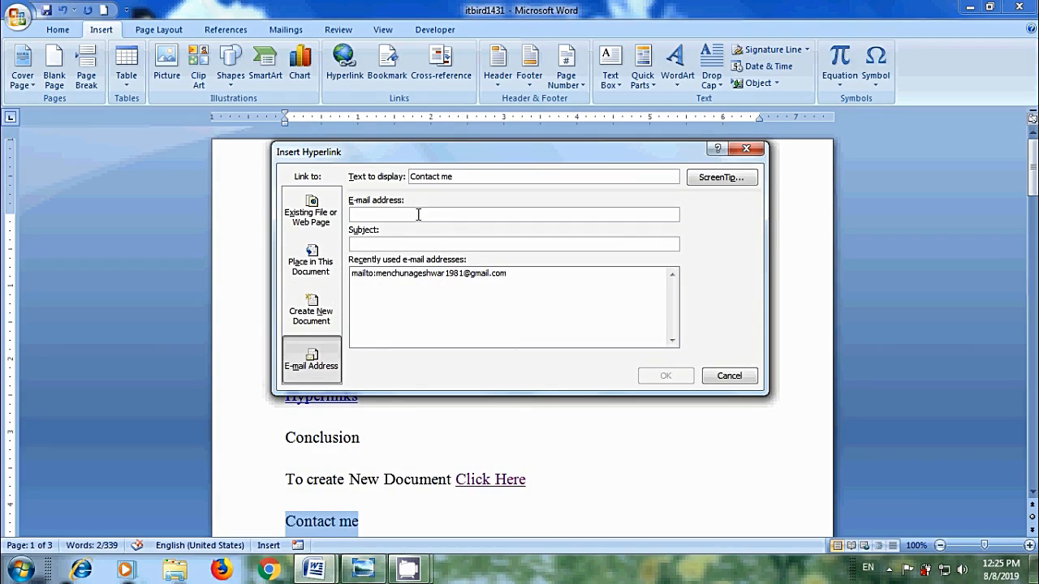
pyautogui.write('m')
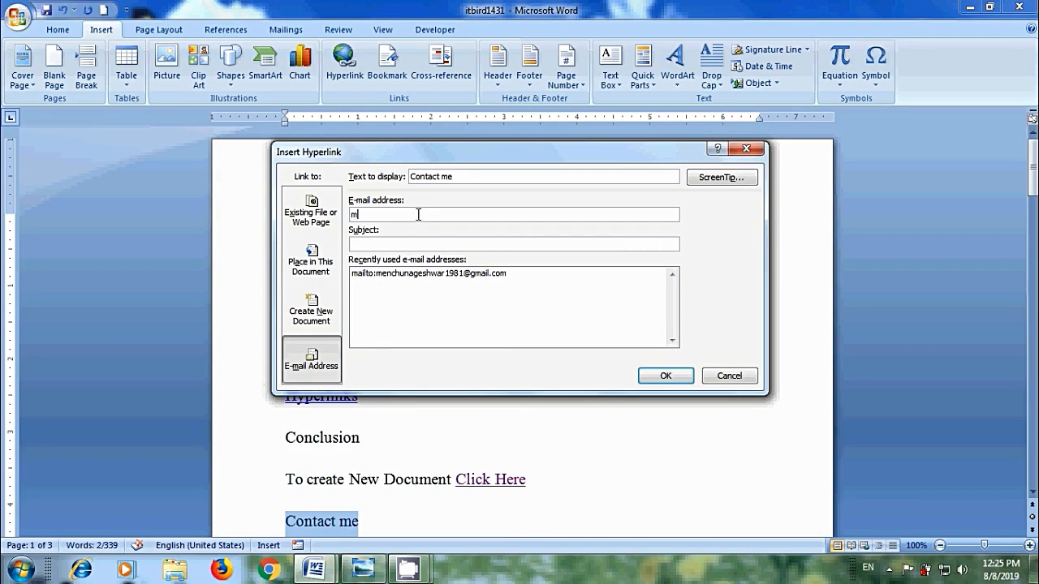
pyautogui.click(428, 244)
pyautogui.write('Invit')
pyautogui.click(666, 376)
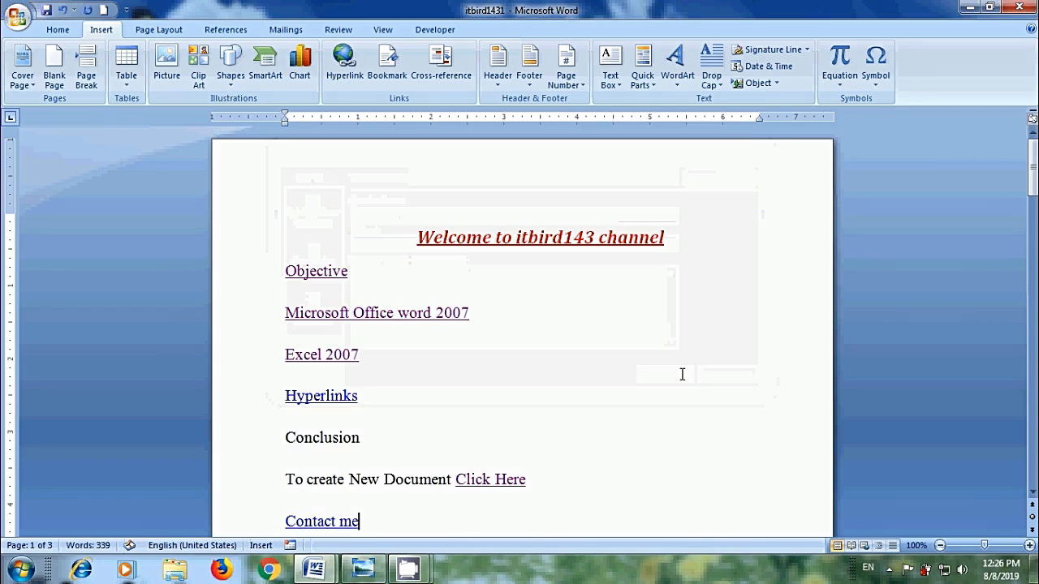
# Open the Invitation e-mail, add a second recipient, type 'Hello', and close it
pyautogui.keyDown('ctrl'); pyautogui.click(333, 523); pyautogui.keyUp('ctrl')
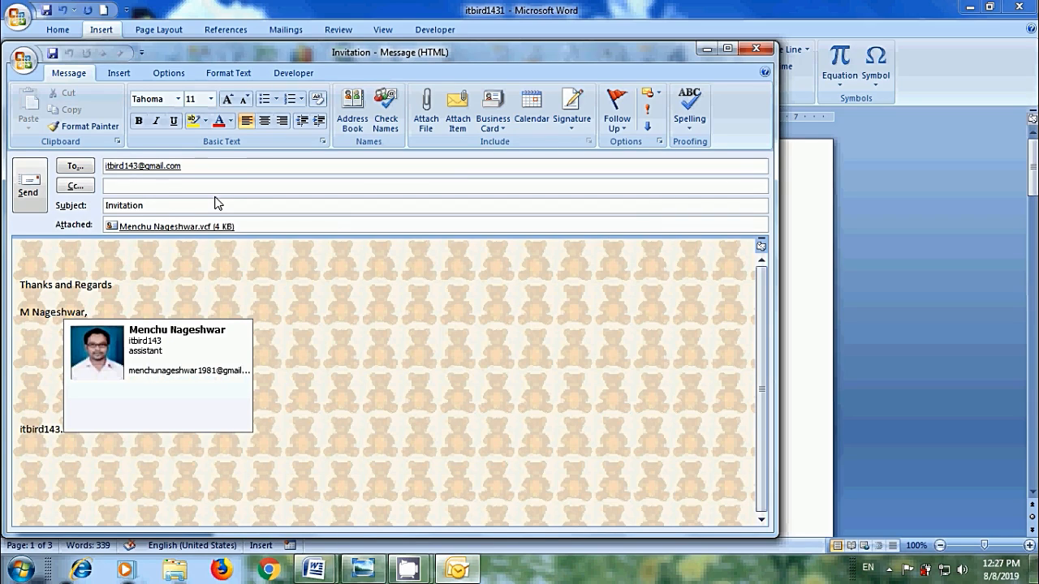
pyautogui.click(202, 165)
pyautogui.write(',me')
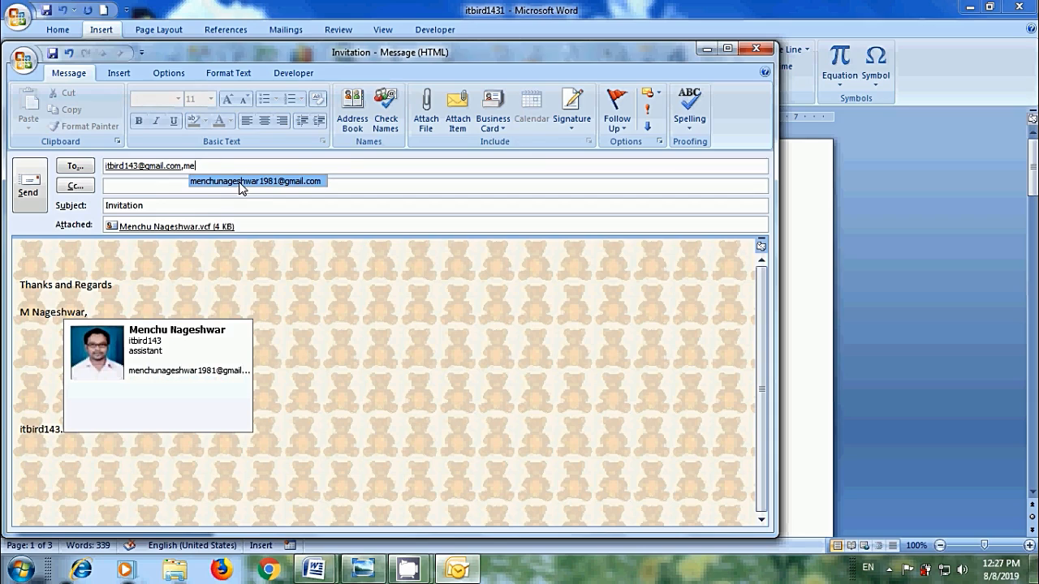
pyautogui.click(235, 182)
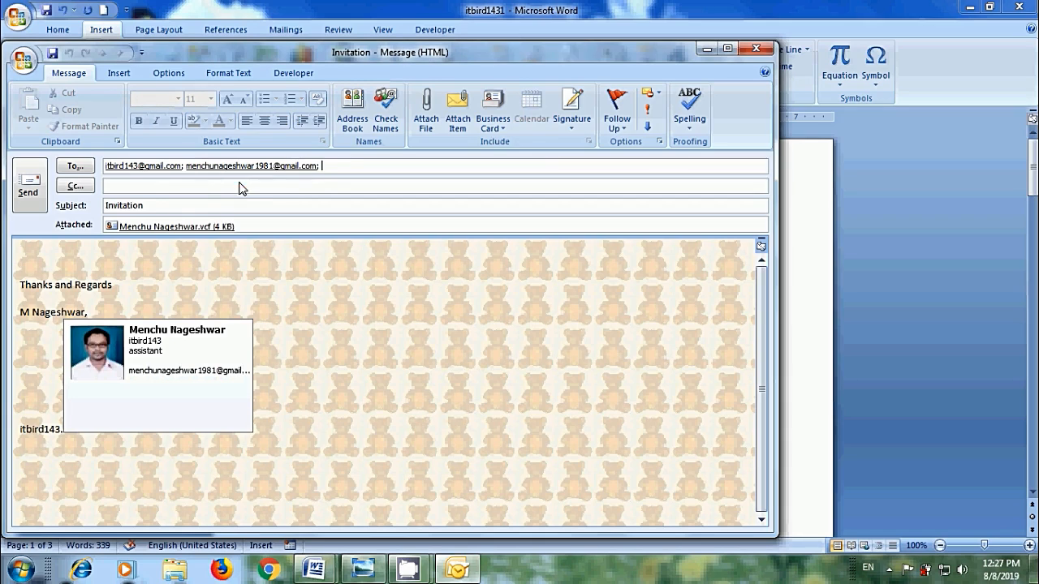
pyautogui.click(44, 259)
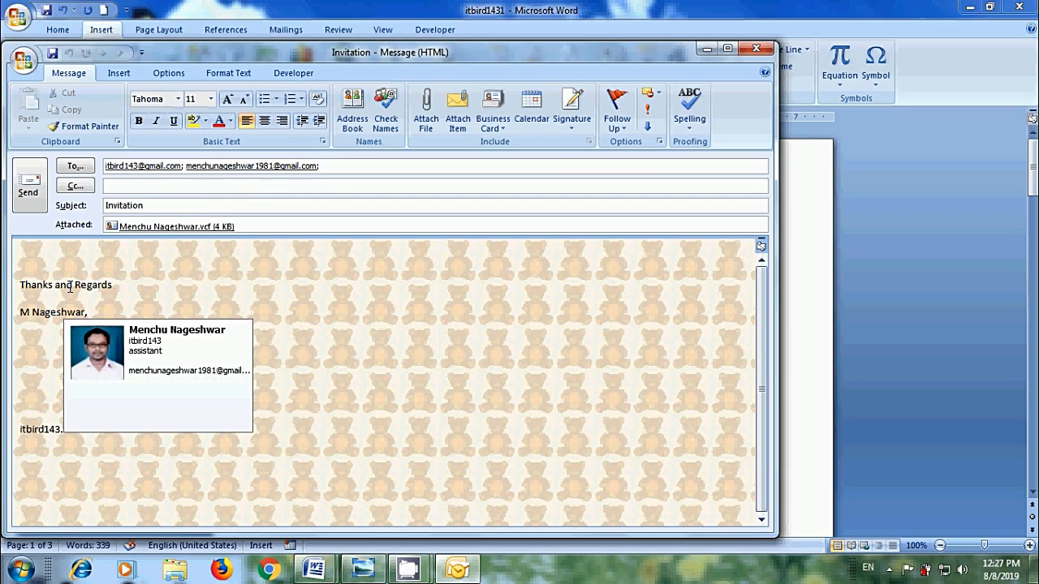
pyautogui.write('Hello')
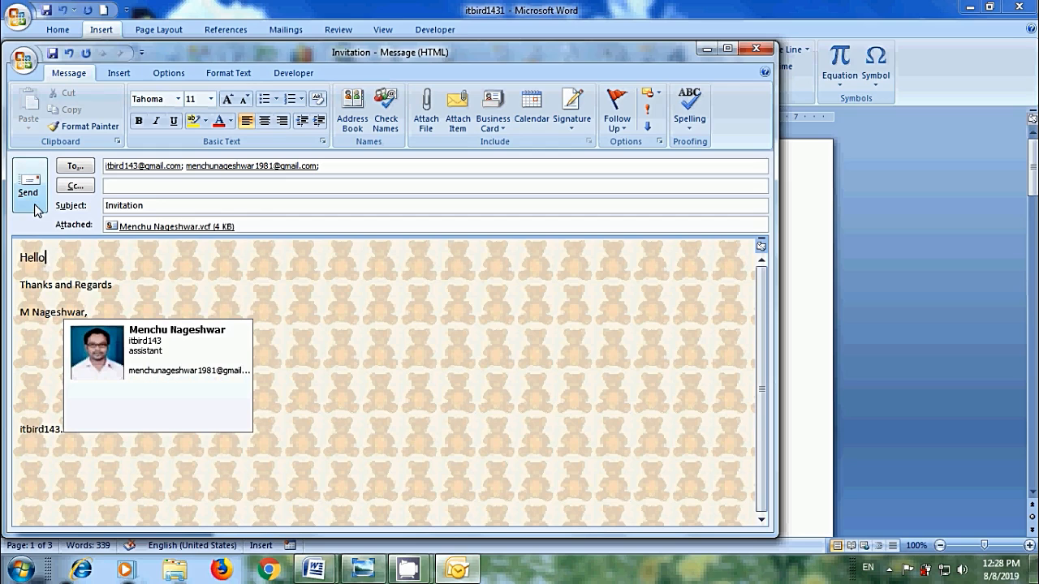
pyautogui.click(756, 48)
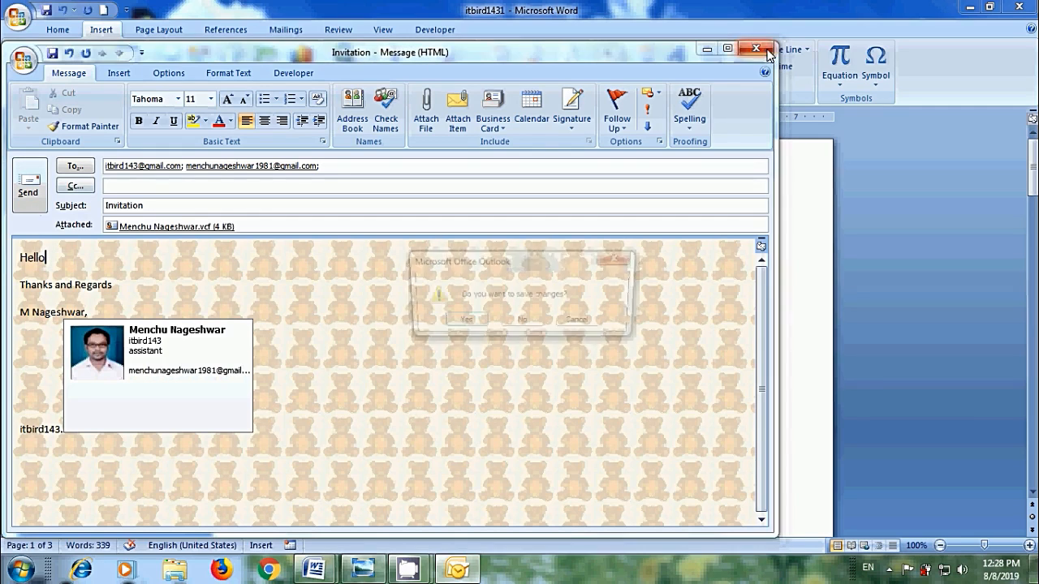
# Discard the unsent message and remove the hyperlink from 'Click Here'
pyautogui.click(542, 324)
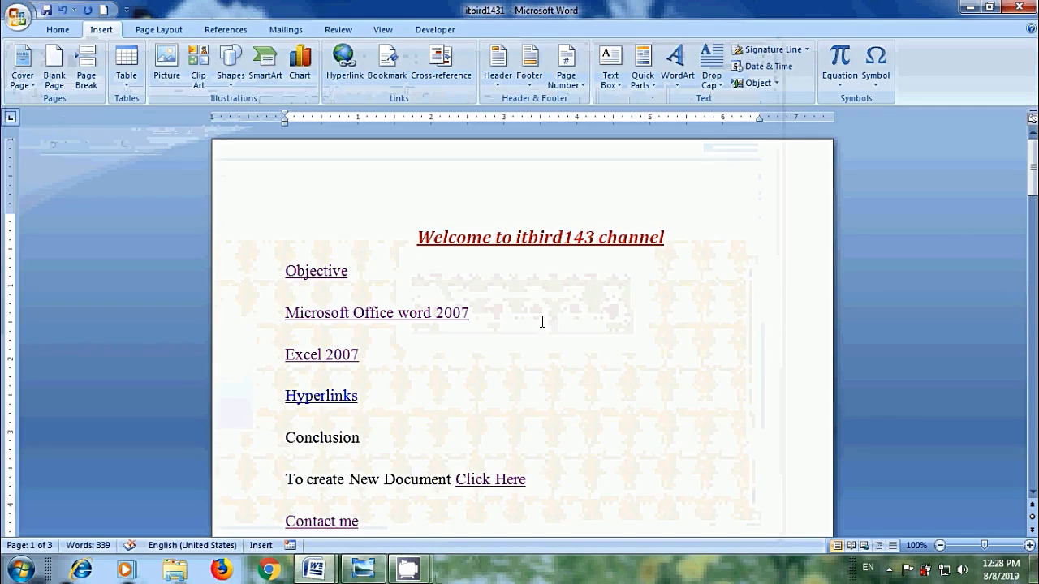
pyautogui.rightClick(505, 483)
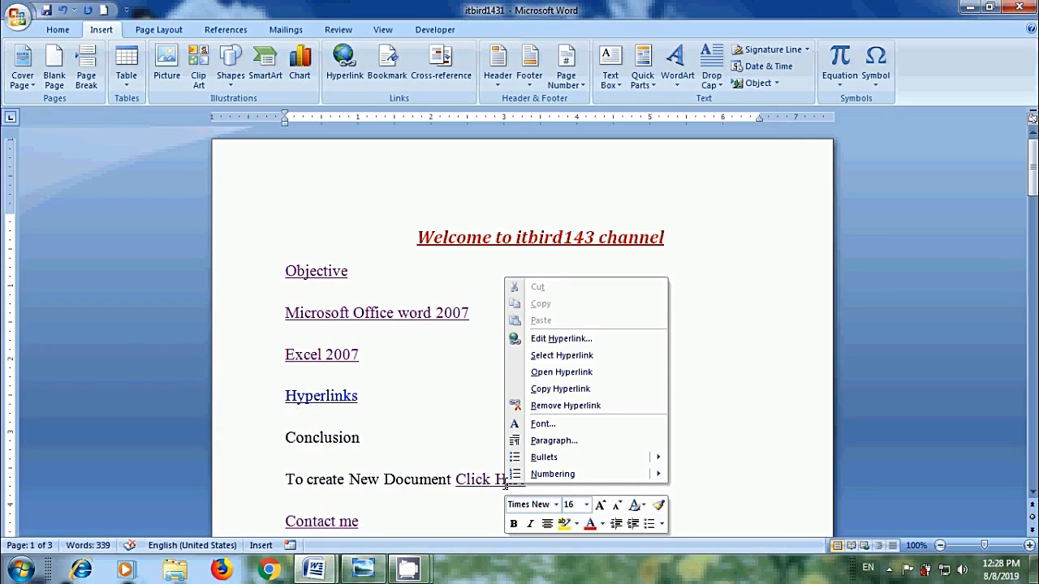
pyautogui.click(585, 339)
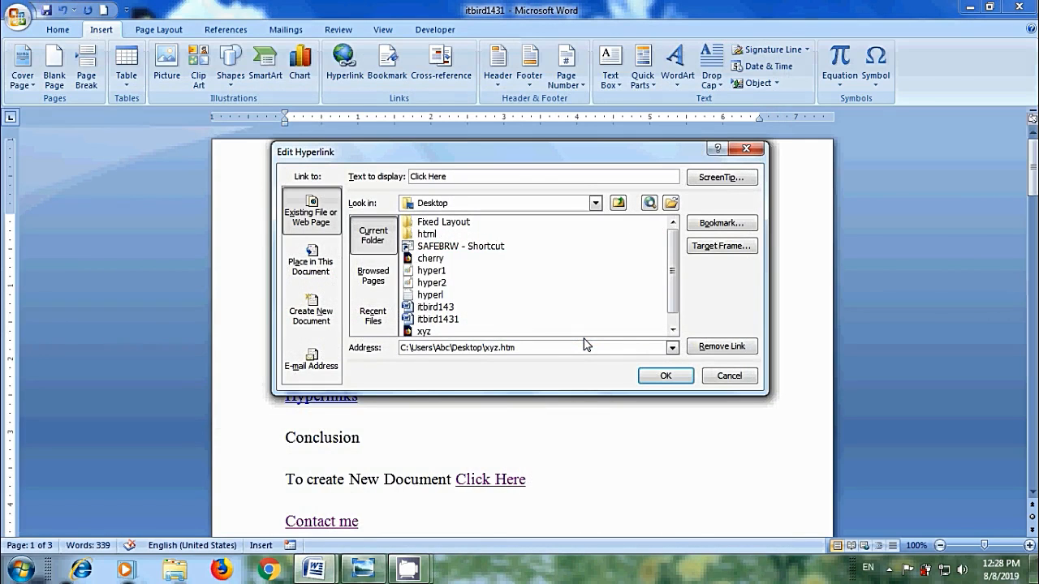
pyautogui.click(737, 348)
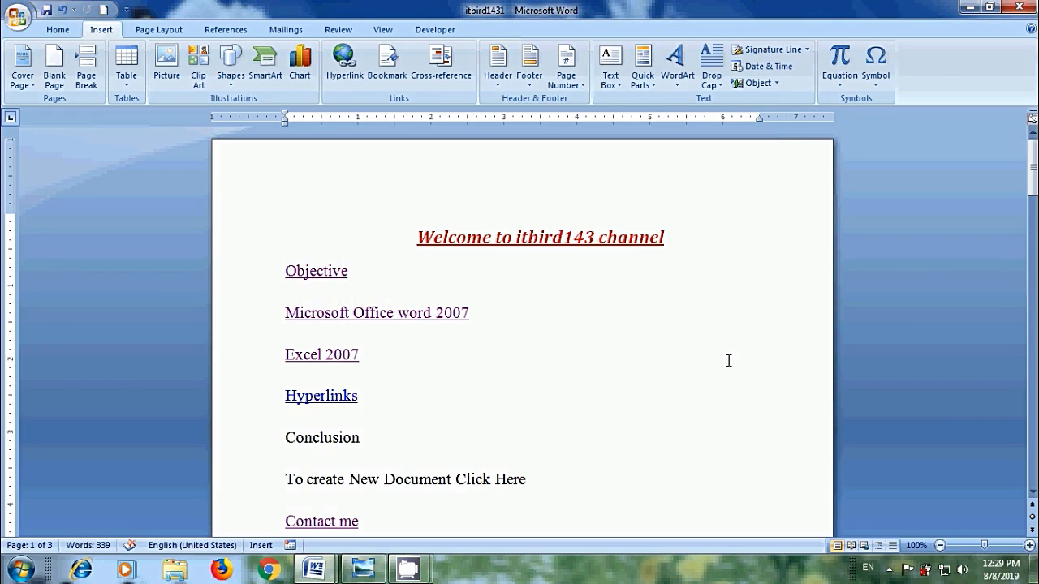
pyautogui.click(363, 570)
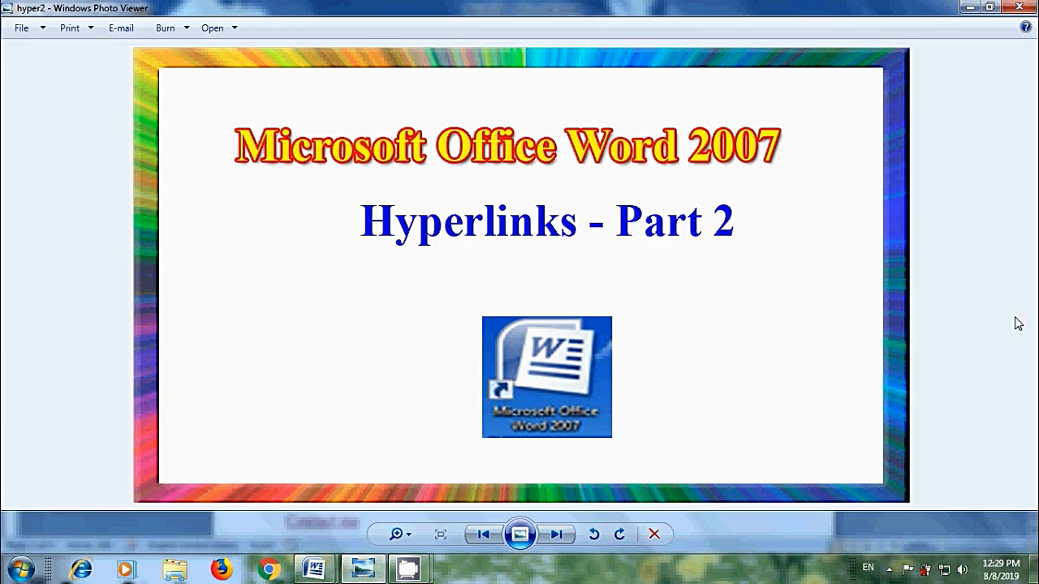
# Minimise Photo Viewer and Word to leave the desktop showing
pyautogui.click(970, 8)
pyautogui.click(971, 8)
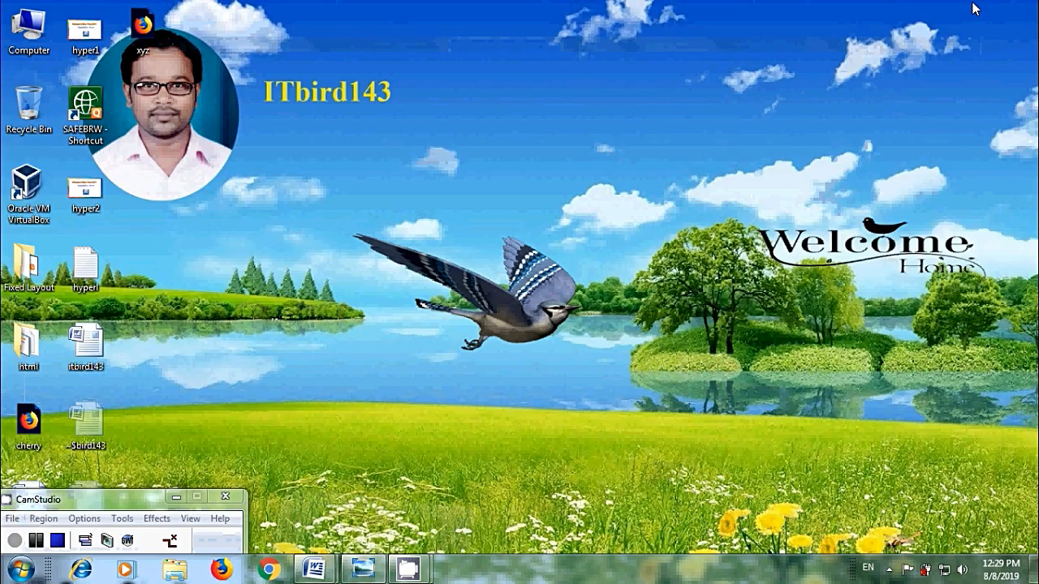